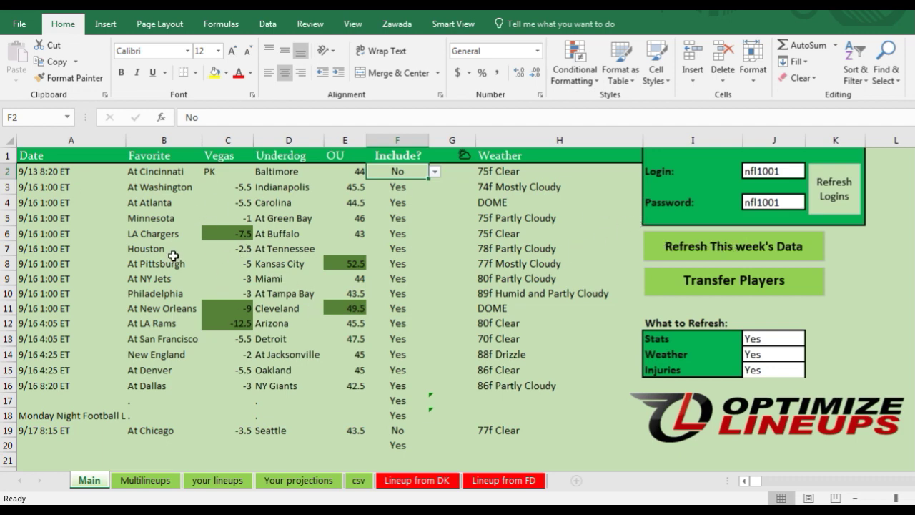
Examine the games' weather on the Main sheet, and the players' salaries, projections and opponent ranks in the table below.
click(224, 256)
click(481, 245)
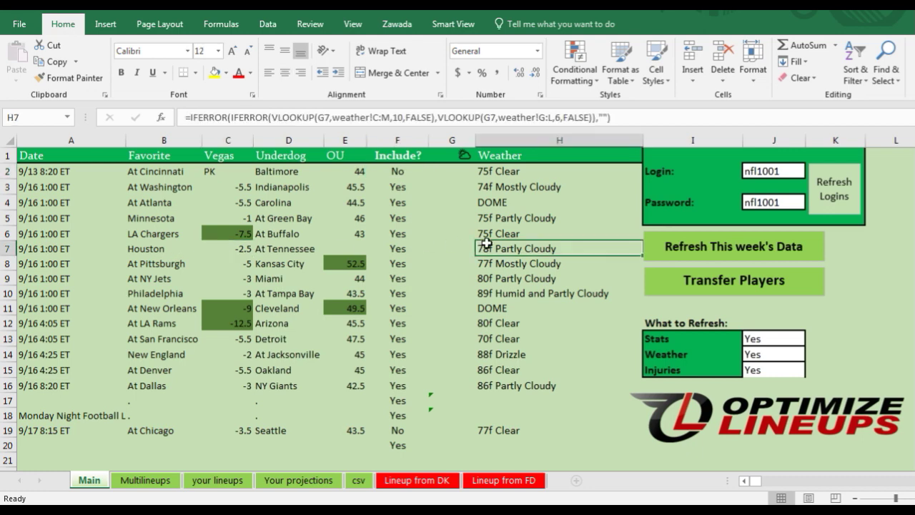
scroll(609, 355, down, 7)
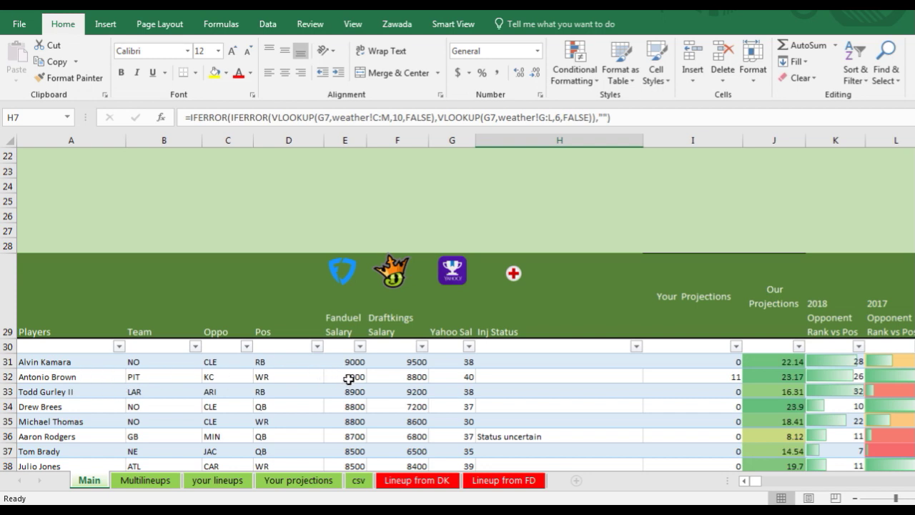
click(348, 378)
click(405, 377)
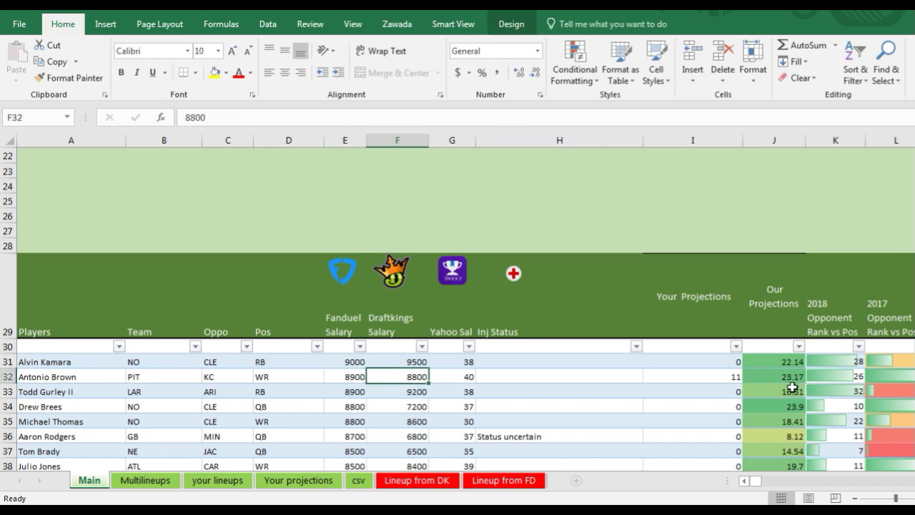
click(783, 394)
click(880, 399)
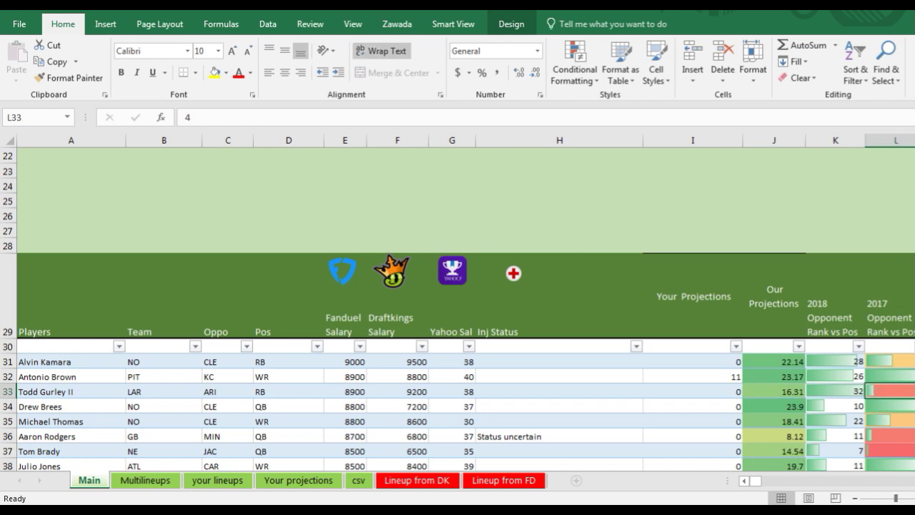
Look through the 2018 player stat columns and return to the list of games at the start of the Main sheet.
scroll(867, 445, right, 7)
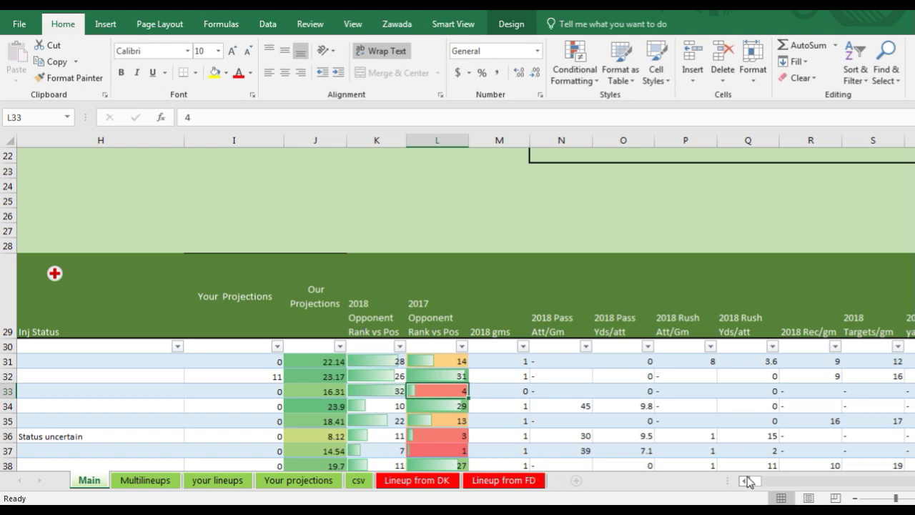
scroll(457, 300, down, 5)
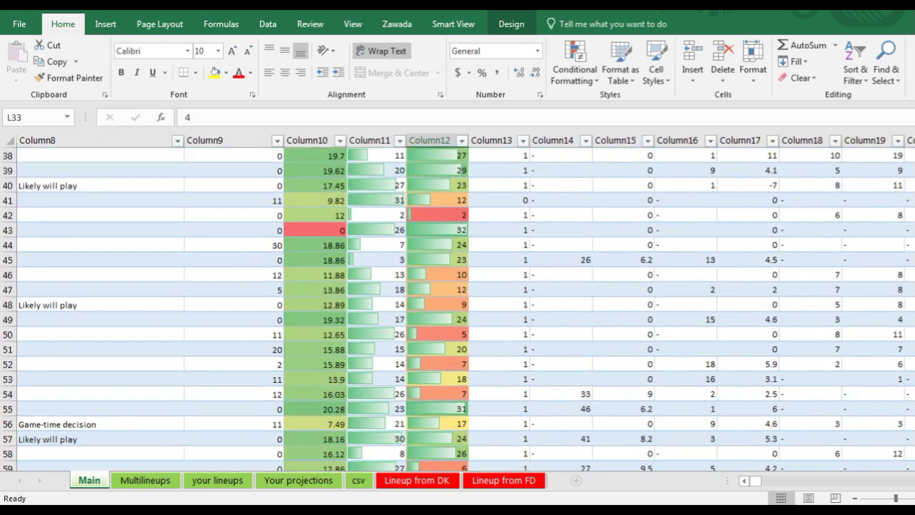
drag(757, 482, 752, 482)
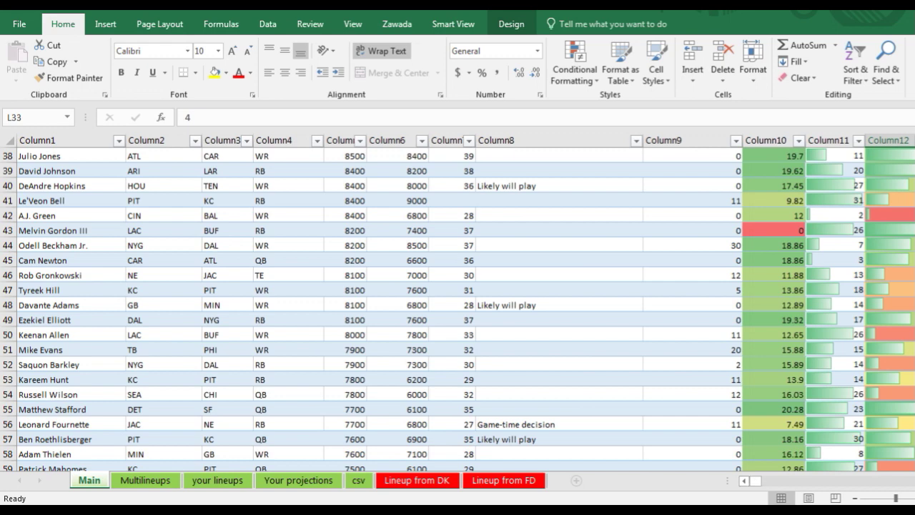
scroll(712, 189, up, 12)
click(466, 247)
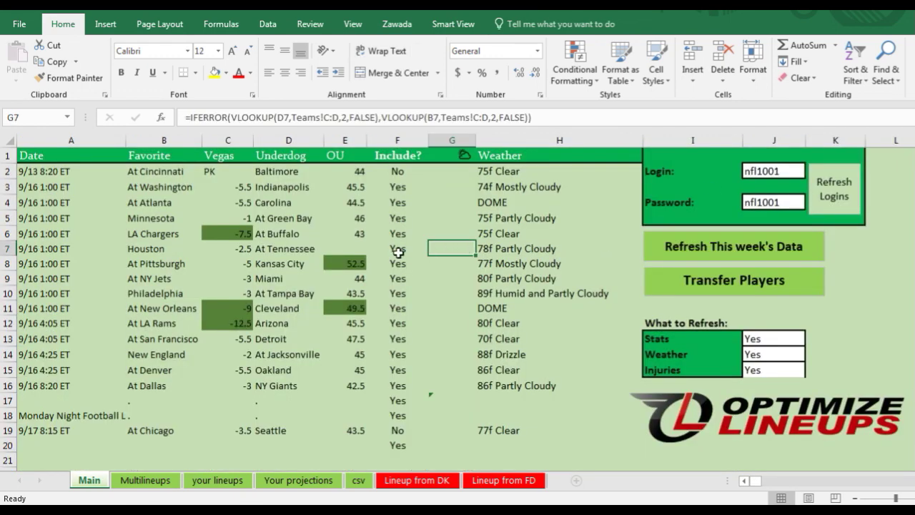
click(353, 251)
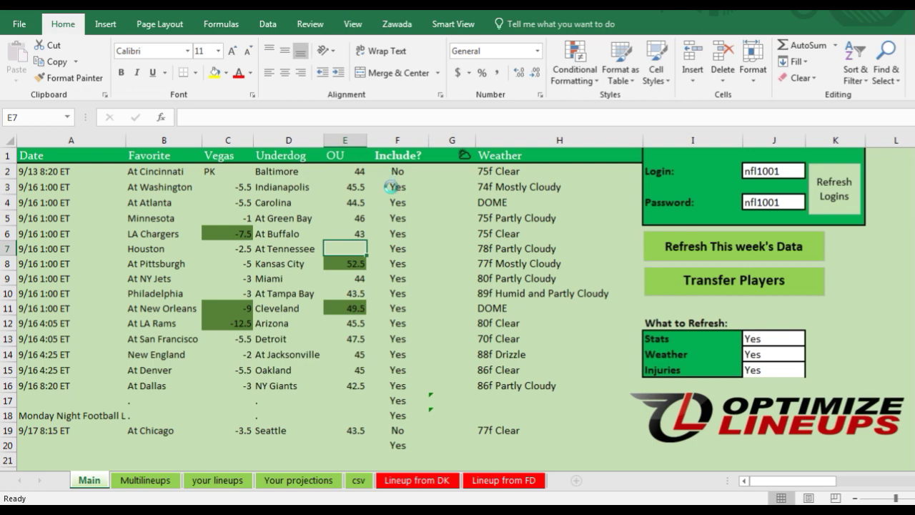
Examine the player, salary, your Proj and Our proj columns on the Multilineups sheet.
click(92, 265)
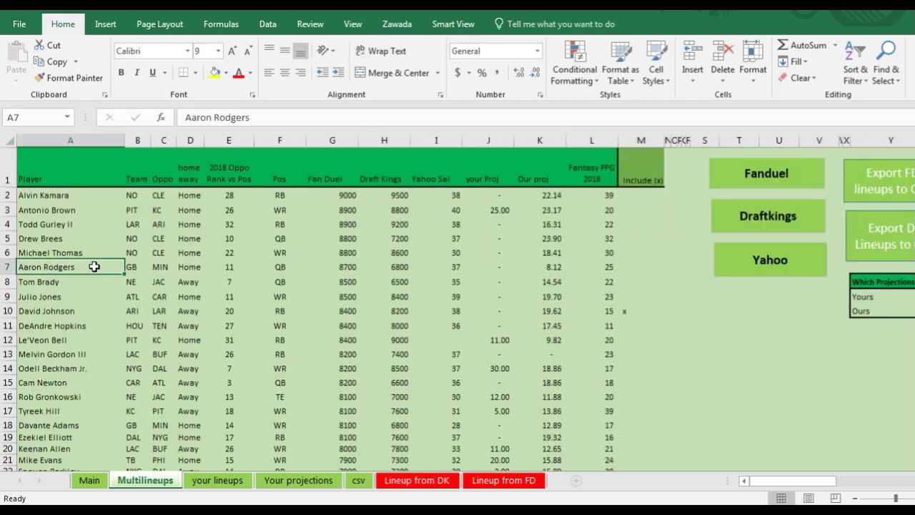
click(166, 266)
click(415, 251)
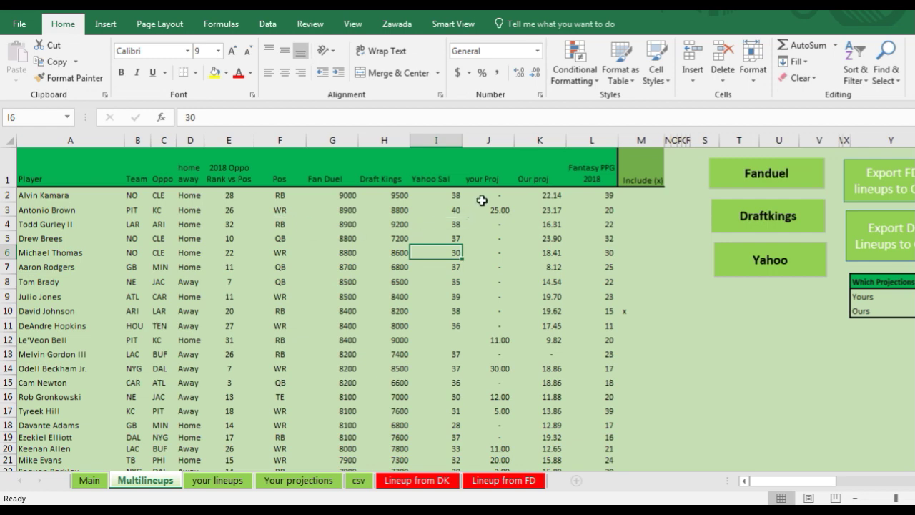
click(535, 196)
click(542, 267)
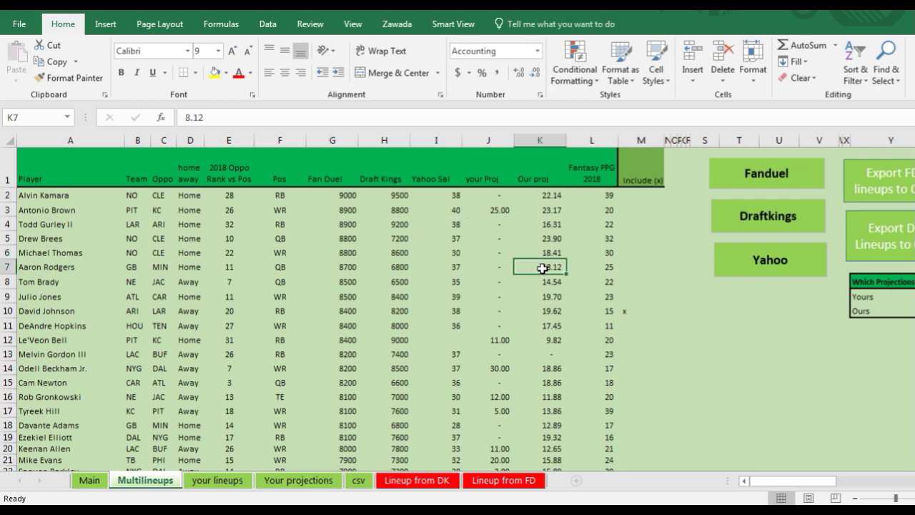
click(493, 209)
click(491, 197)
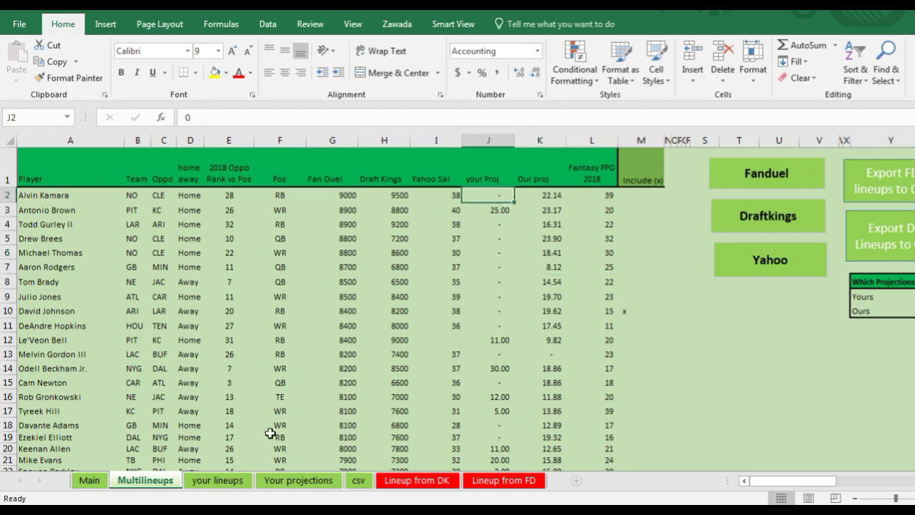
Delete the player name in cell A16 of the Your projections sheet, which is flagged as a spelling error.
click(307, 481)
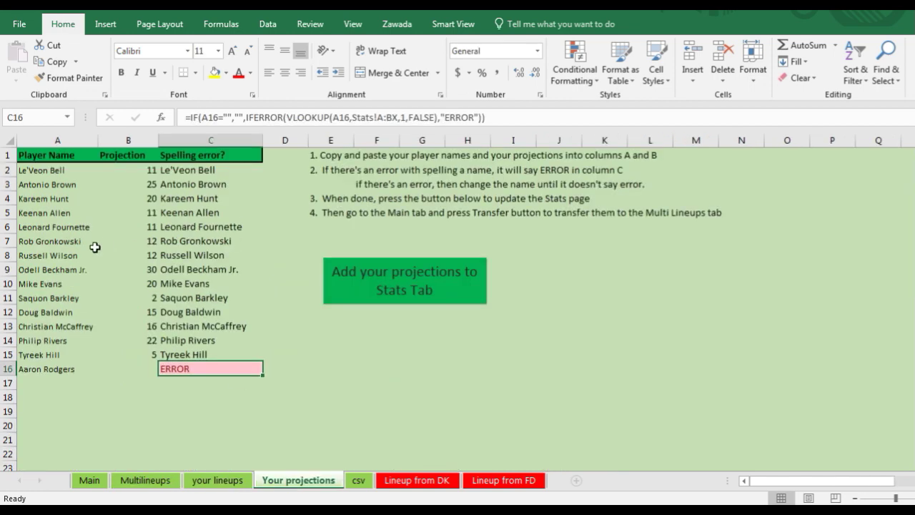
click(80, 251)
click(63, 198)
click(61, 171)
click(48, 371)
key(Delete)
Review the remaining player names and projection values on the Your projections sheet.
click(55, 326)
click(53, 188)
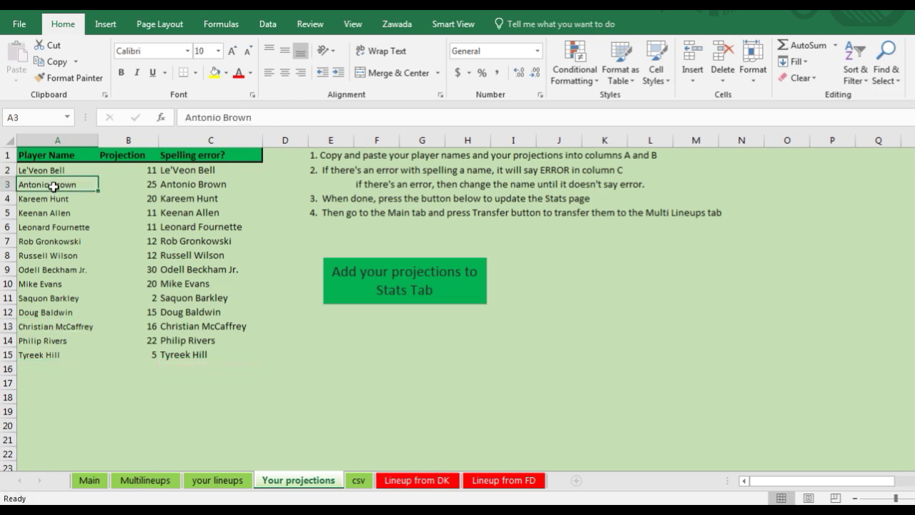
click(142, 244)
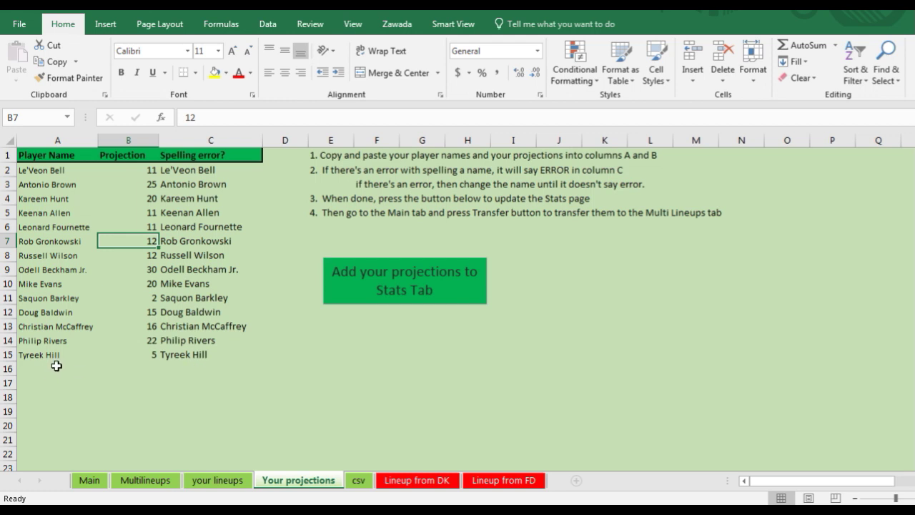
click(50, 296)
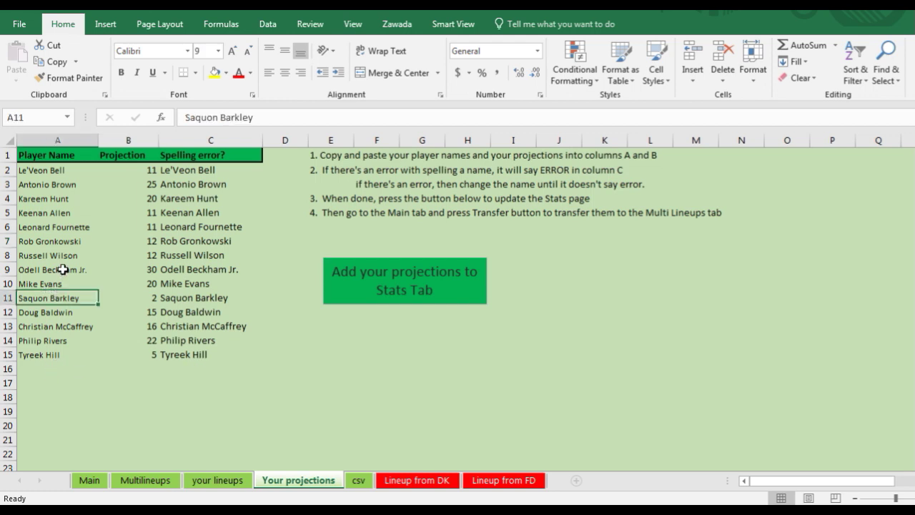
click(64, 260)
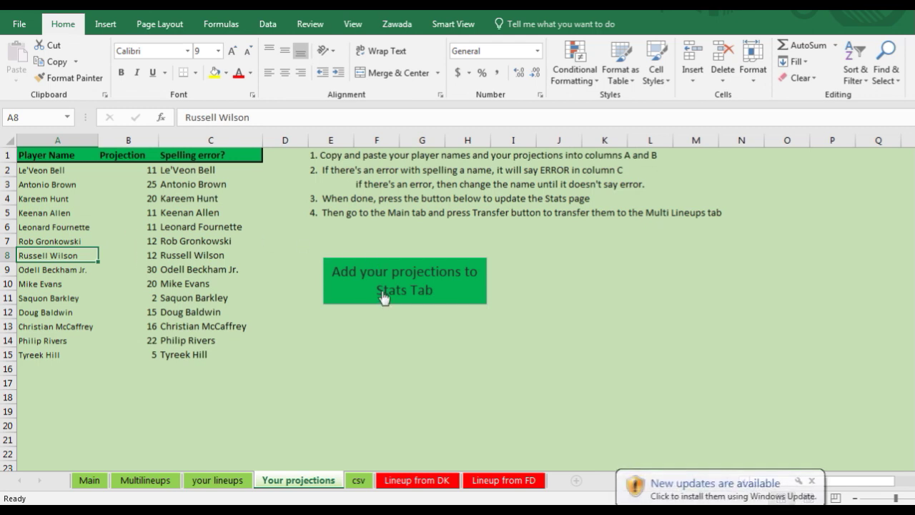
Check the transferred your Proj values against the player list on the Multilineups sheet.
click(139, 486)
click(498, 275)
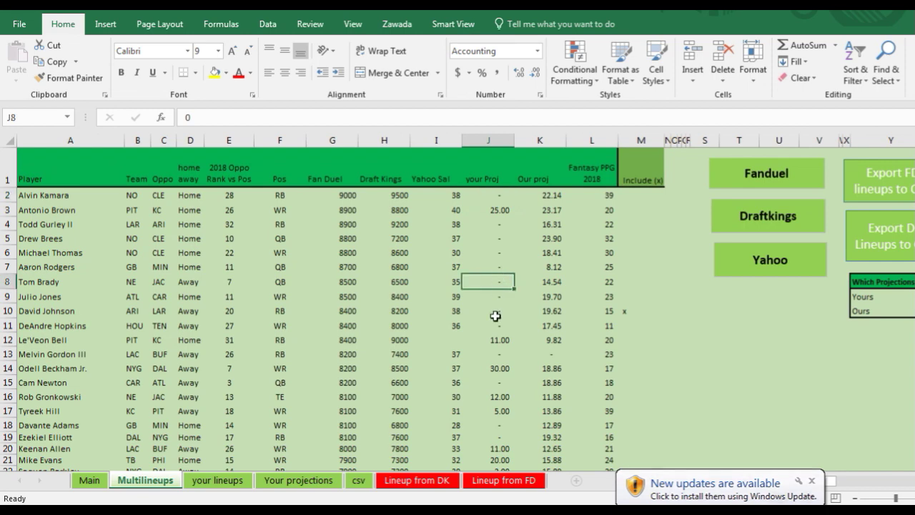
click(495, 339)
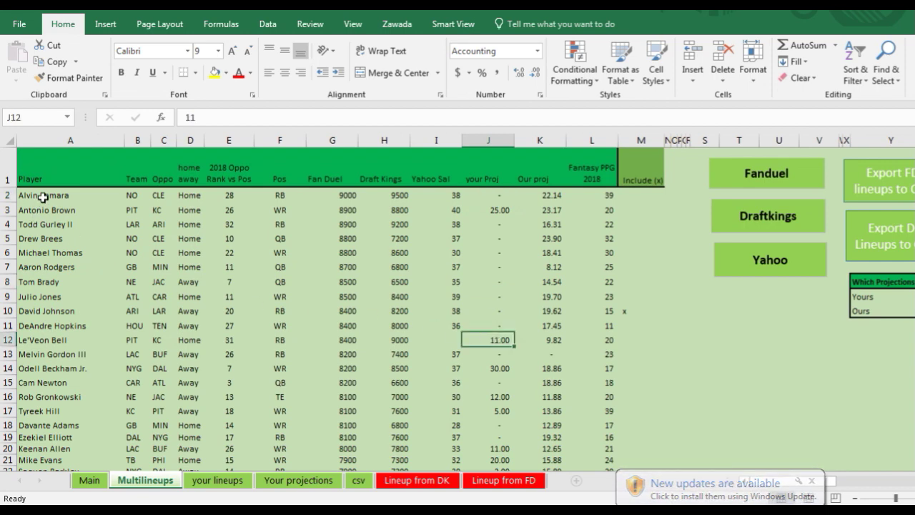
drag(43, 197, 45, 392)
click(52, 354)
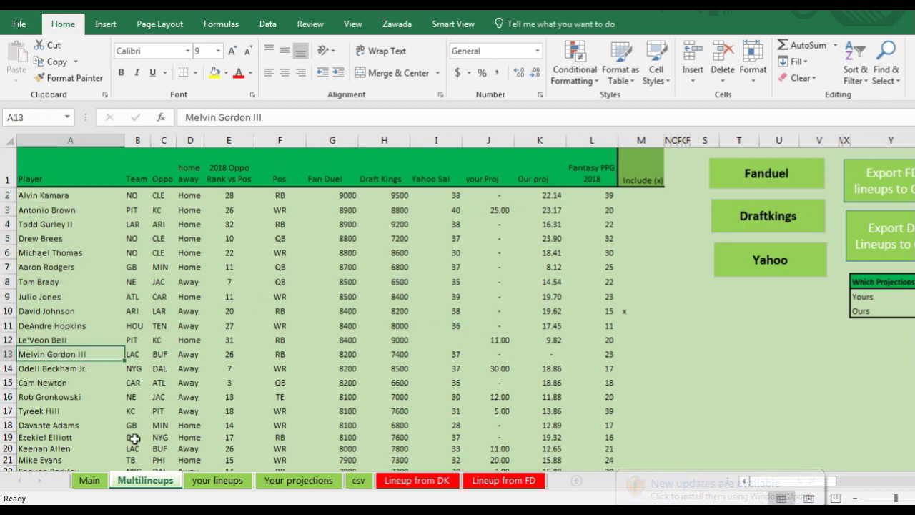
Recheck the names on the Your projections sheet and compare the your Proj and Our proj columns on the Multilineups sheet.
click(217, 480)
click(298, 480)
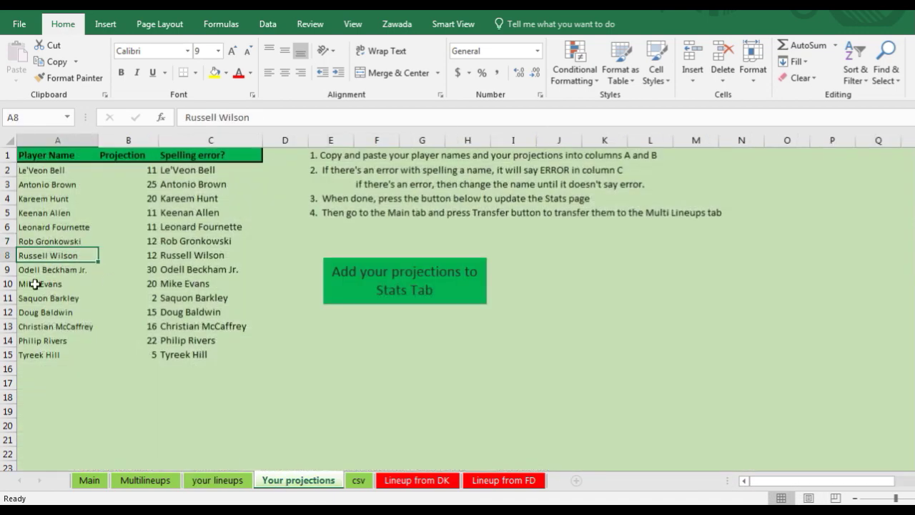
drag(43, 312, 42, 297)
click(58, 273)
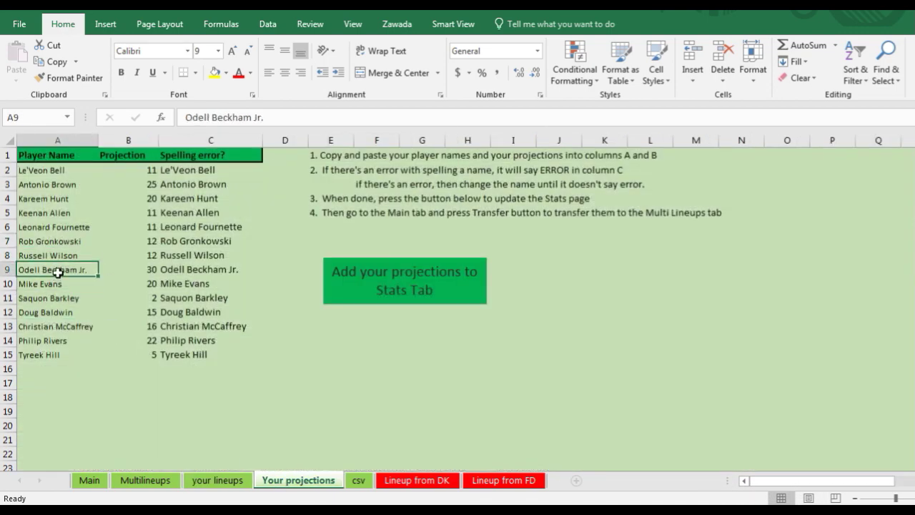
click(152, 484)
click(500, 297)
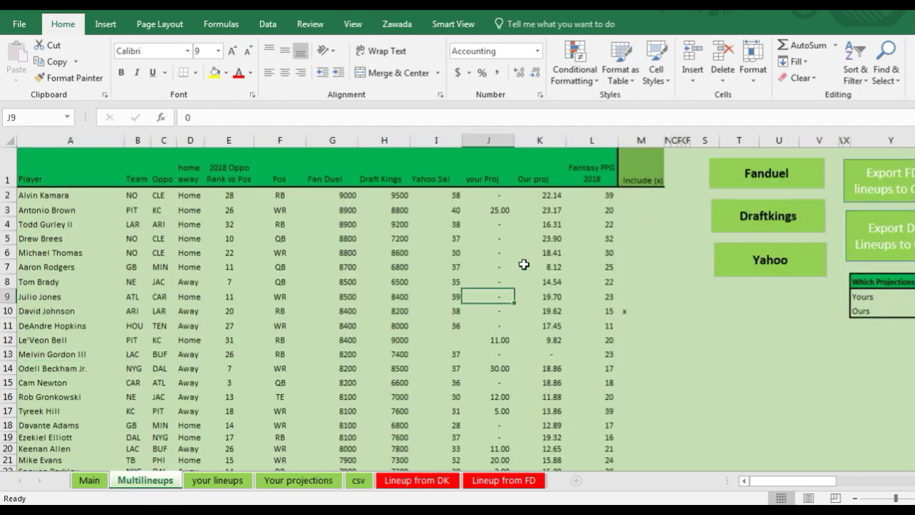
click(536, 263)
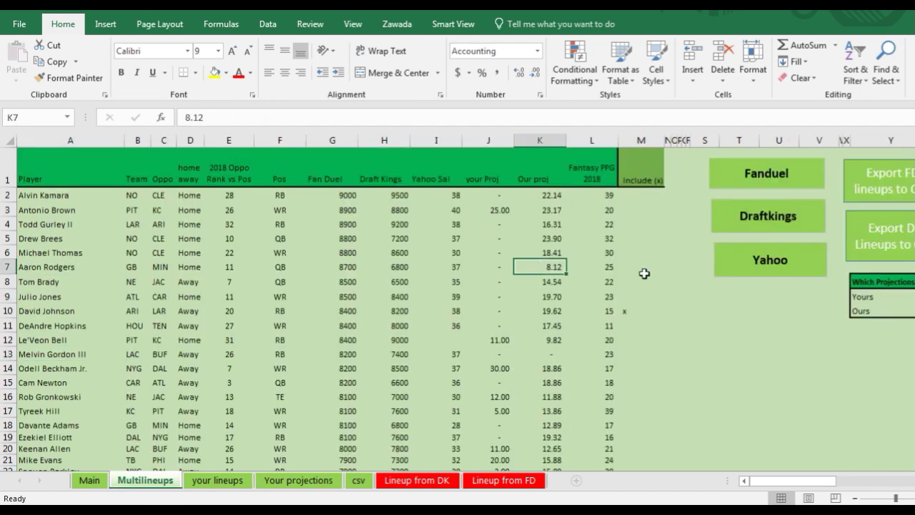
Generate the Draftkings lineups from the Multilineups sheet and check the first RB column of the resulting lineups.
scroll(761, 315, right, 2)
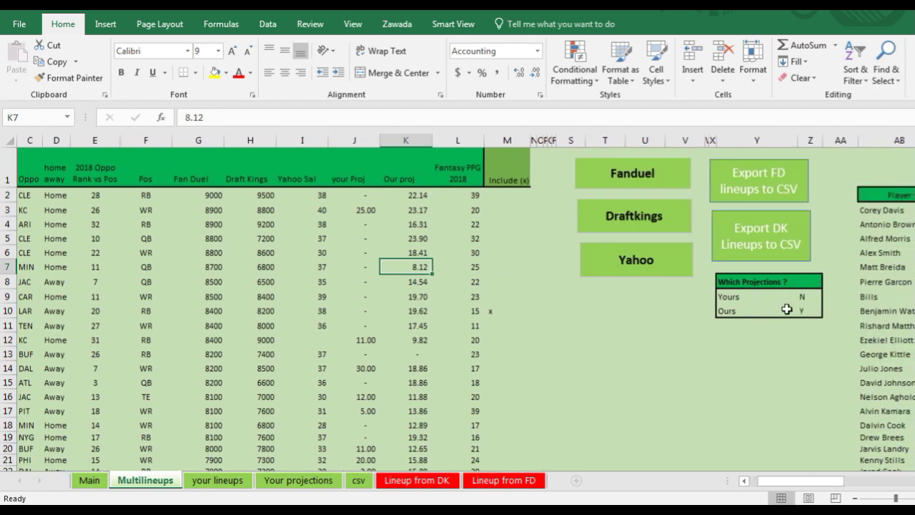
click(616, 221)
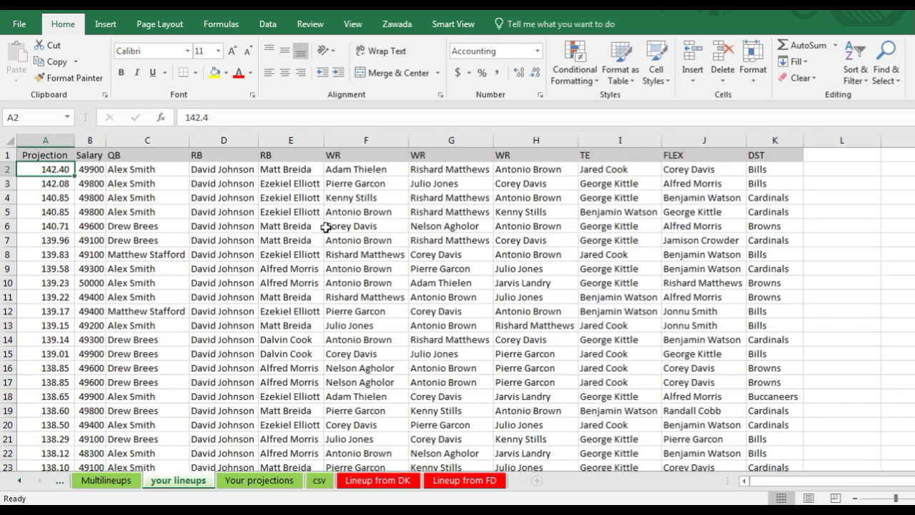
click(233, 280)
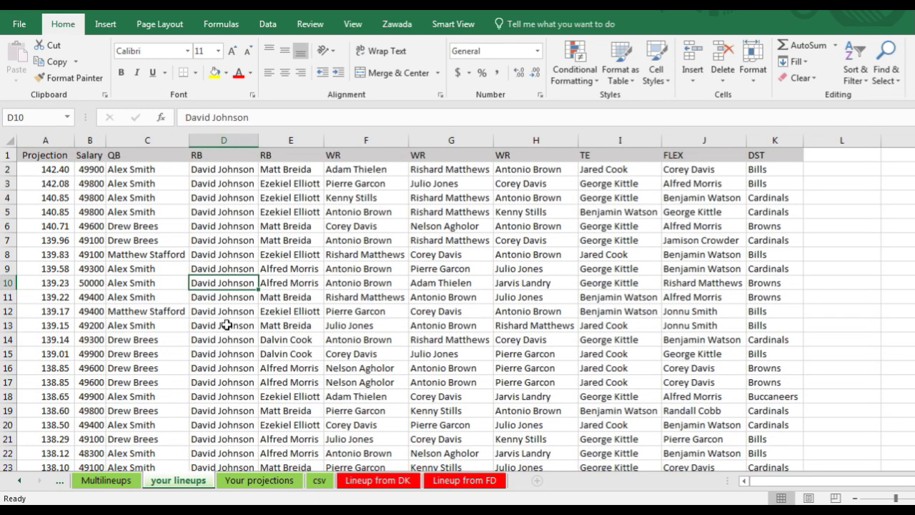
click(226, 325)
click(222, 294)
click(223, 239)
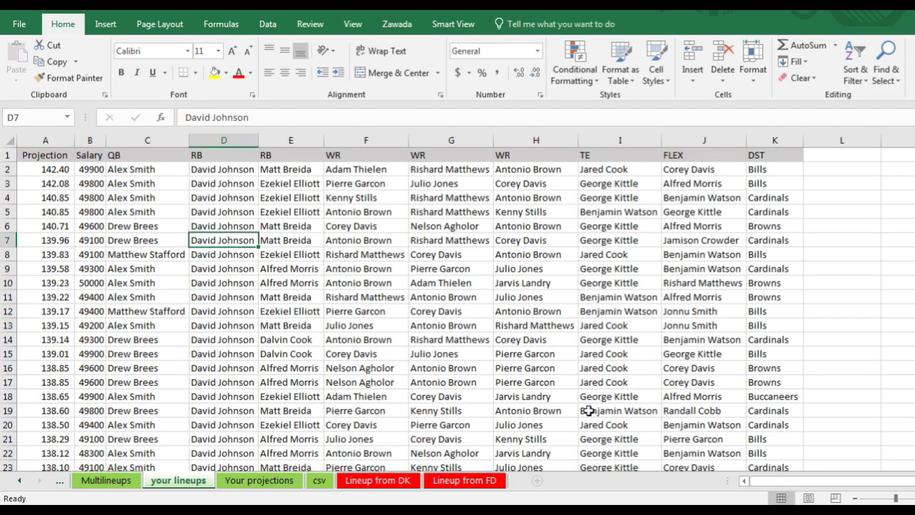
Check the Include mark for David Johnson in cell M10 of the Multilineups sheet.
click(121, 480)
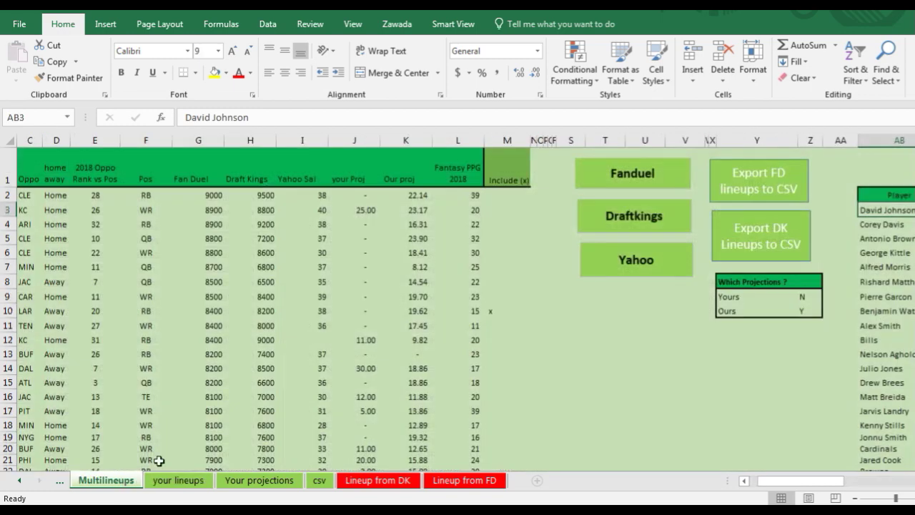
click(350, 312)
key(Left)
key(Left)
key(Left)
key(Left)
key(Left)
key(Left)
key(Left)
key(Left)
key(Left)
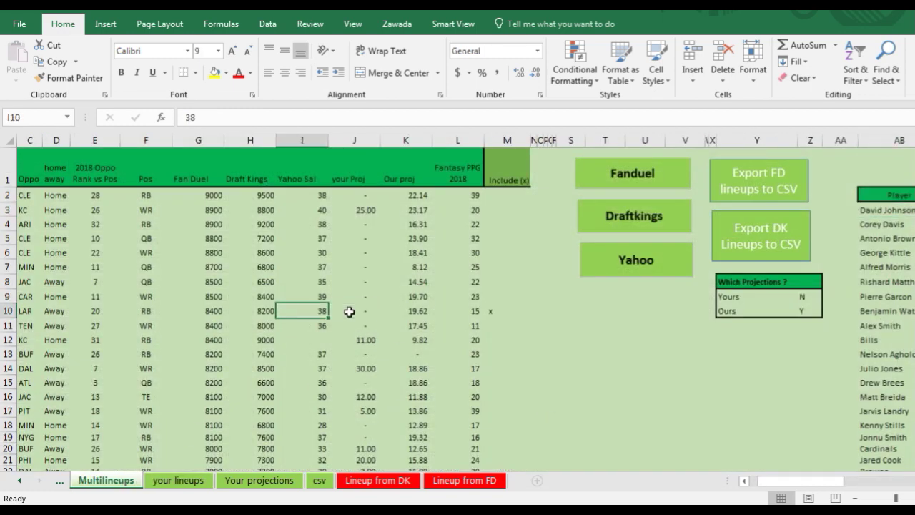
key(Right)
key(Right)
key(Right)
key(Right)
key(Right)
key(Right)
key(Right)
key(Right)
key(Right)
key(Right)
key(Right)
key(Right)
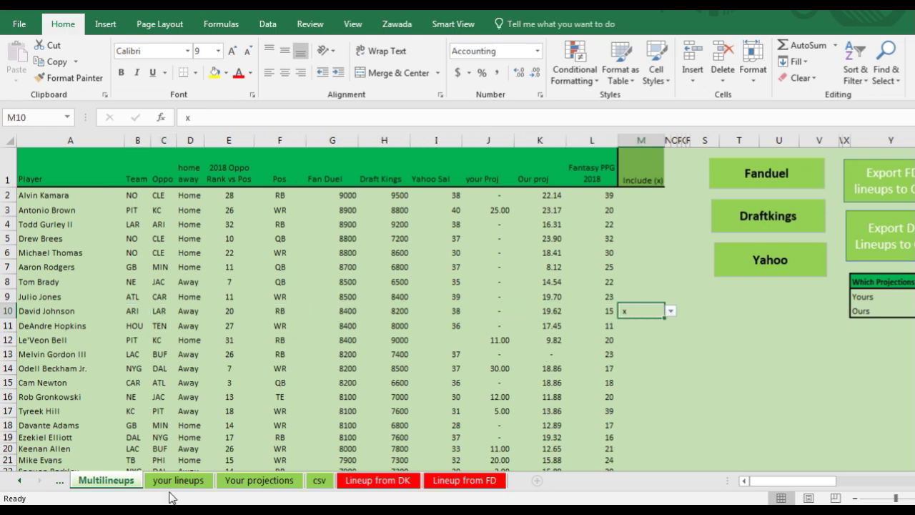
Examine the Projection and Salary columns of the generated lineups on the your lineups sheet.
click(206, 484)
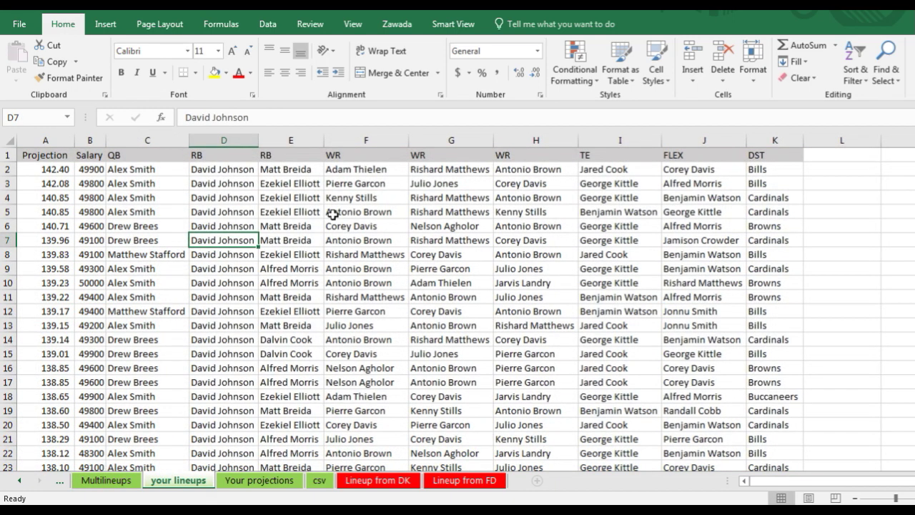
click(238, 212)
click(53, 169)
click(53, 184)
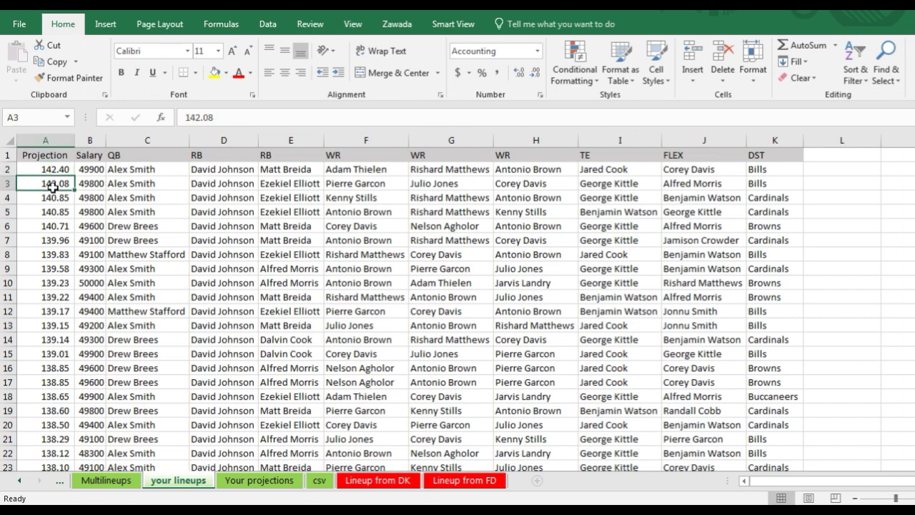
click(50, 214)
click(51, 255)
click(93, 212)
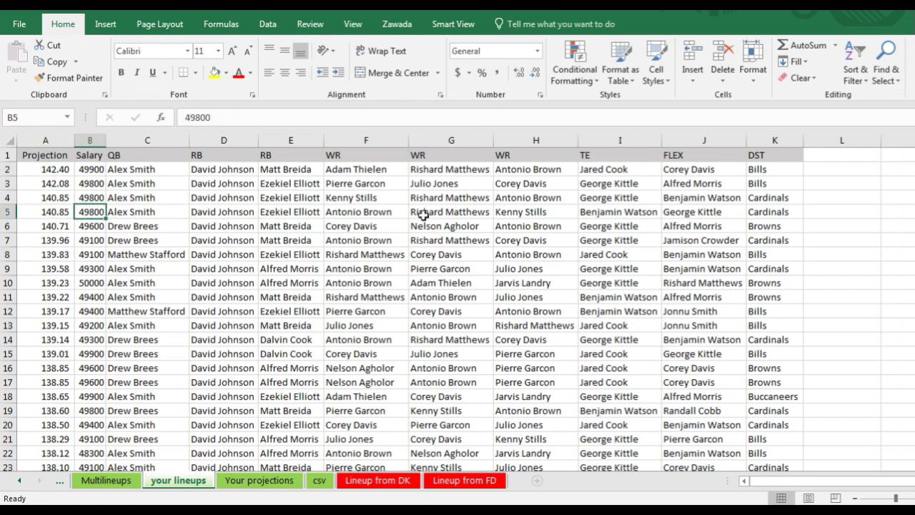
Check the TE column of the generated lineups and locate the Player, Lineups and Usage table on the Multilineups sheet.
click(605, 256)
drag(914, 218, 914, 218)
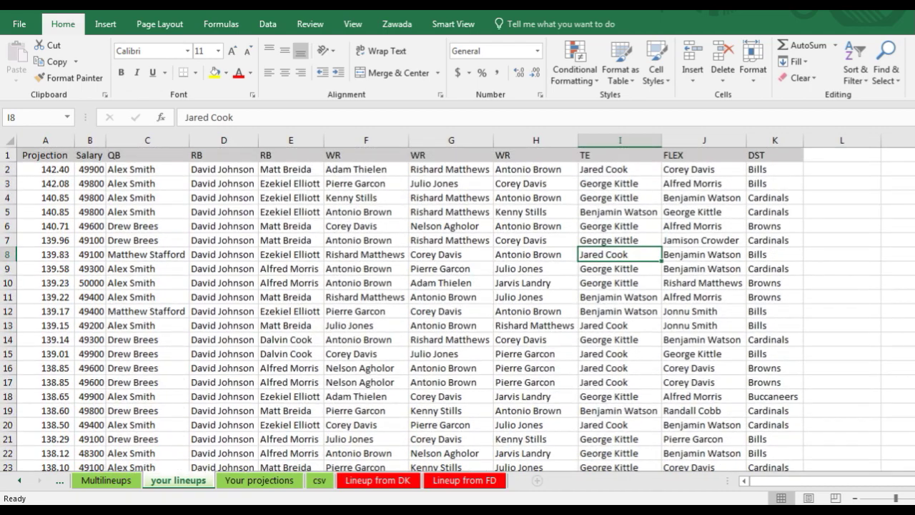
click(106, 479)
click(731, 336)
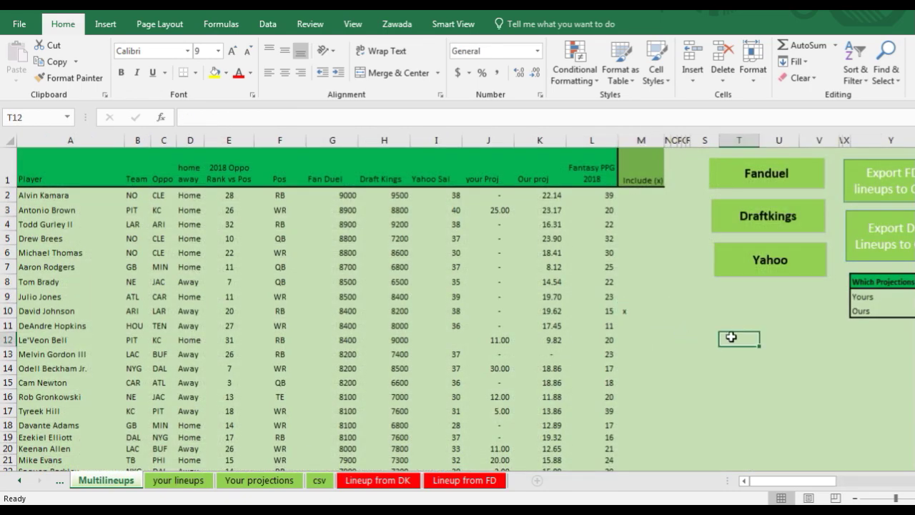
key(Right)
key(Right)
key(Right)
key(Right)
key(Right)
key(Right)
key(Right)
key(Right)
key(Right)
key(Right)
key(Right)
key(Right)
key(Right)
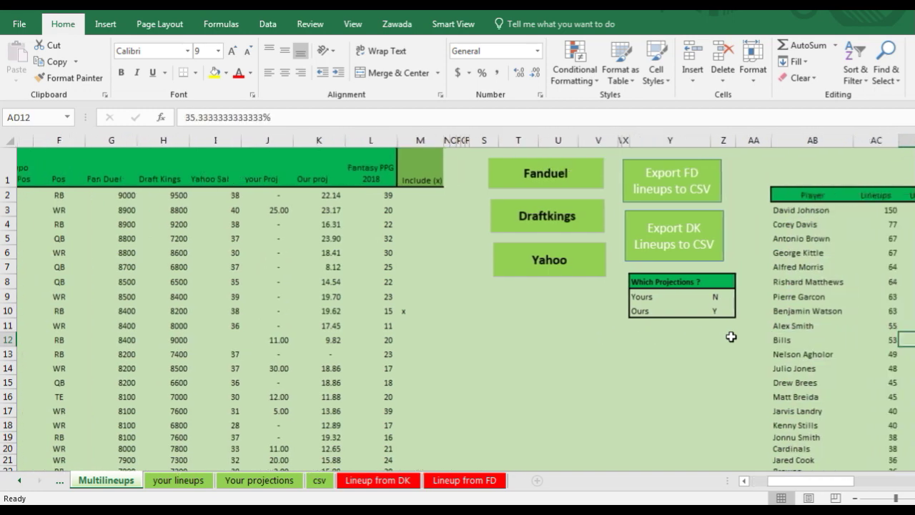
Examine the lineup counts for David Johnson, Corey Davis and Antonio Brown in the player usage table.
click(695, 212)
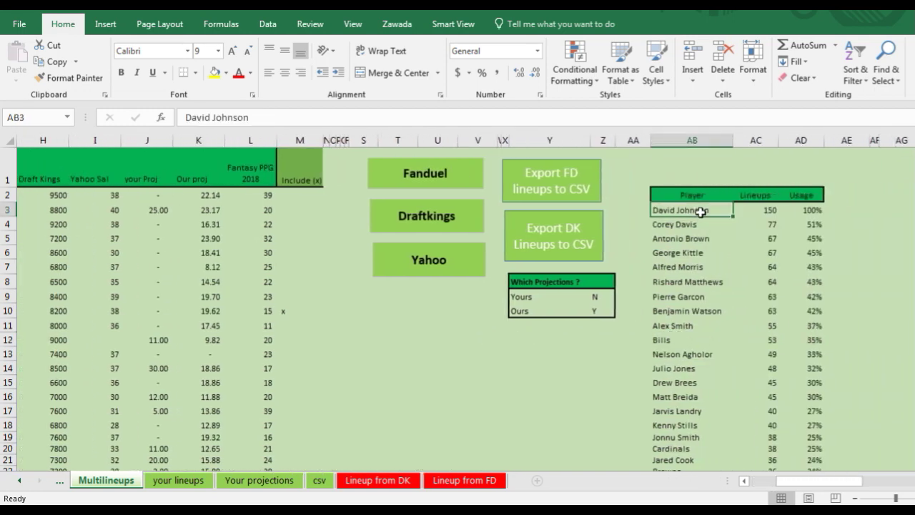
click(755, 213)
click(702, 226)
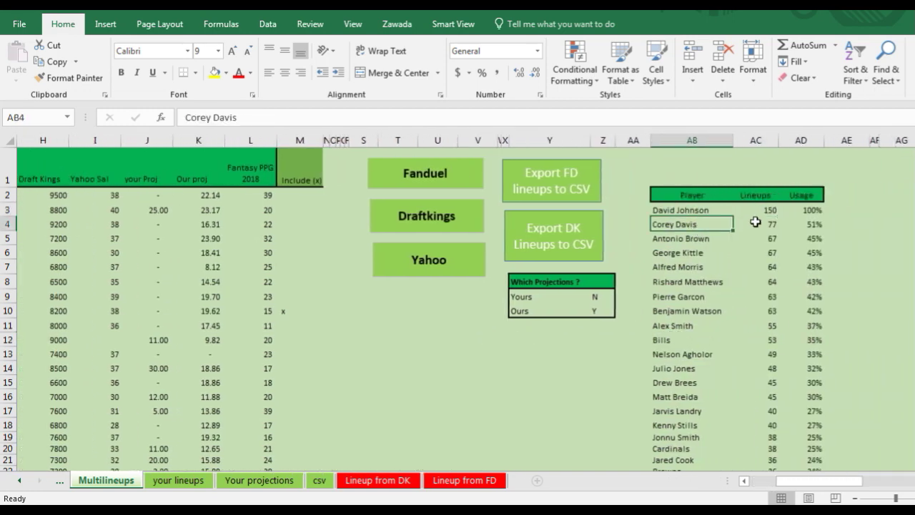
click(752, 223)
click(701, 241)
click(766, 238)
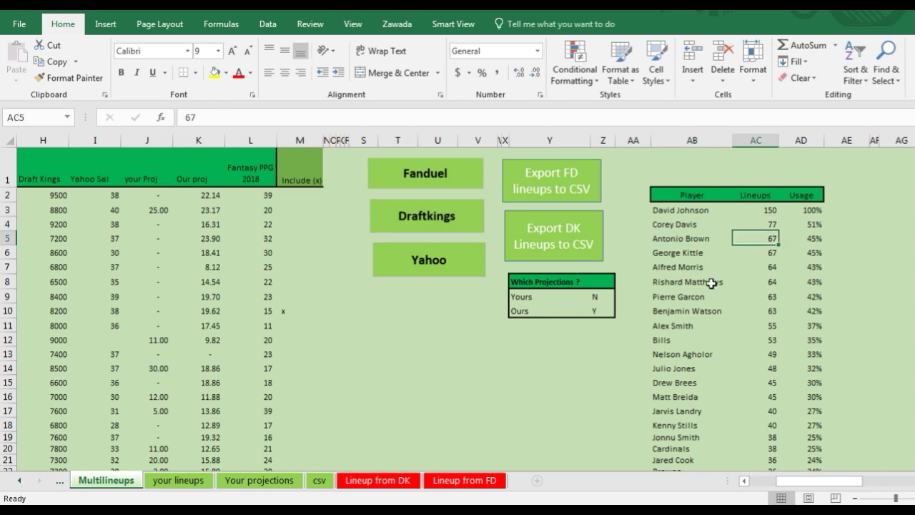
Review the player list, the Include column and the lineup export options on the Multilineups sheet.
click(299, 263)
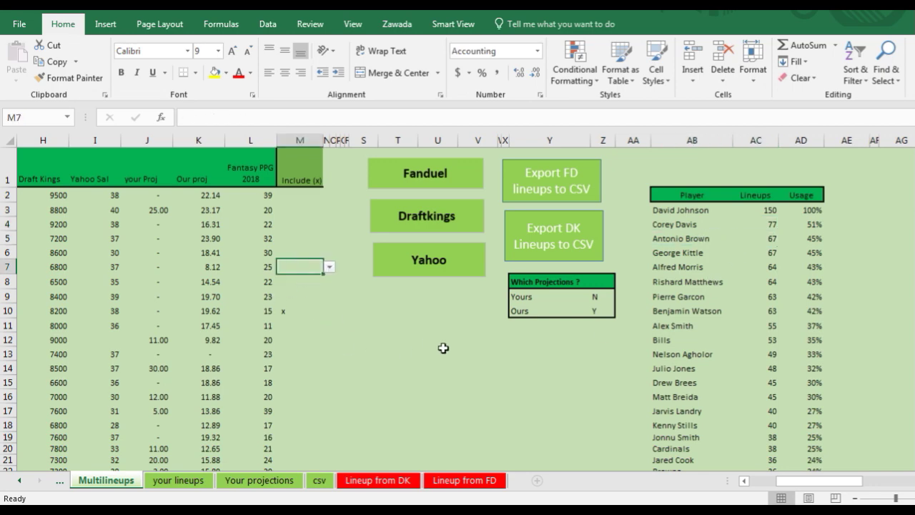
drag(794, 483, 765, 483)
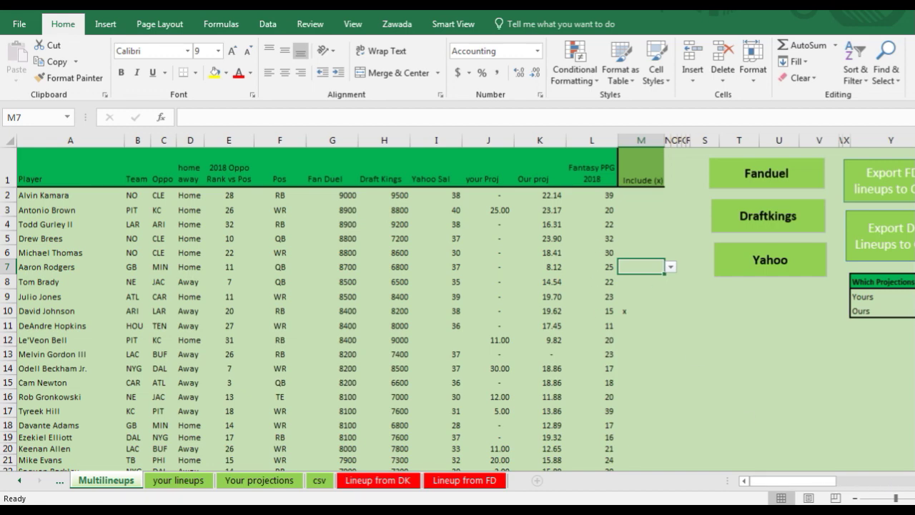
scroll(911, 480, right, 2)
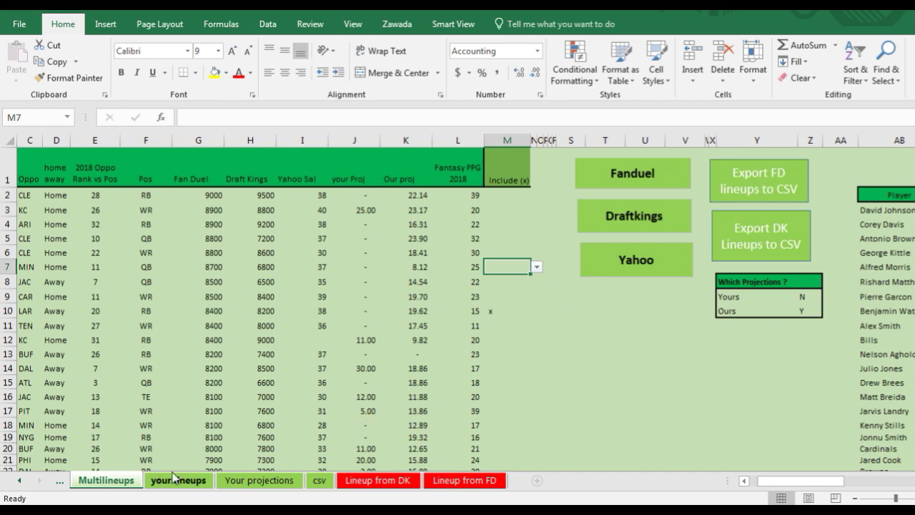
click(512, 357)
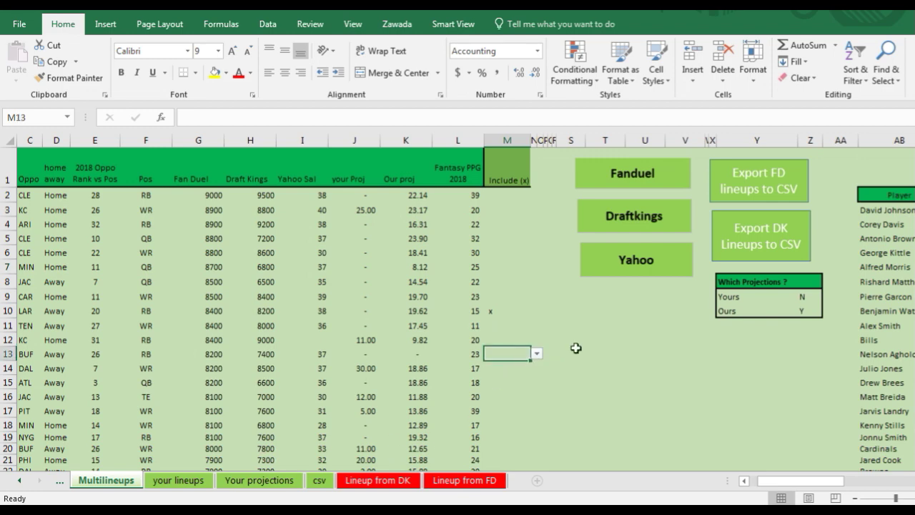
Examine the roster position headers and the Position, Name + ID and Name columns on the Lineup from DK sheet.
click(378, 481)
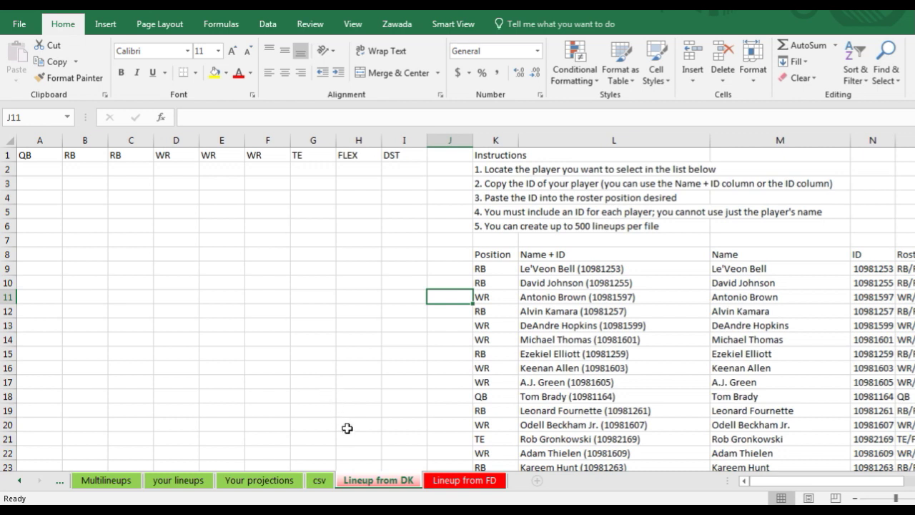
click(39, 159)
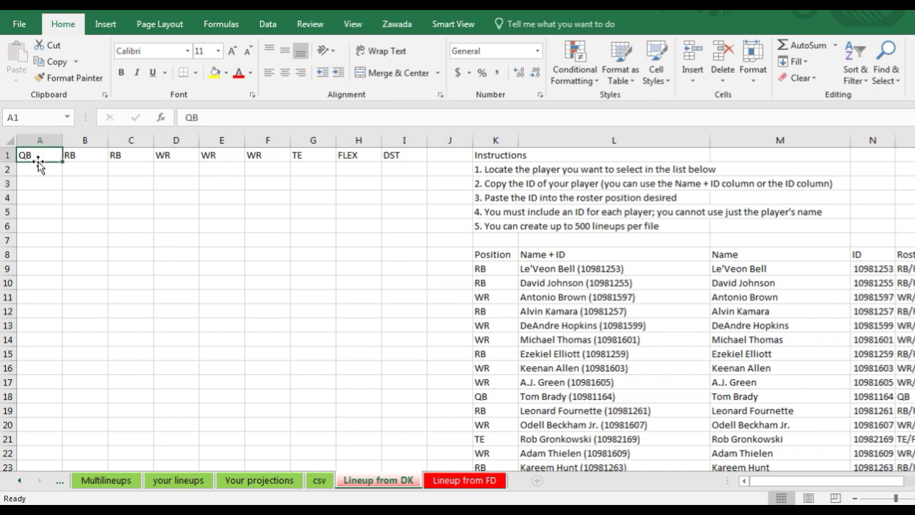
click(390, 166)
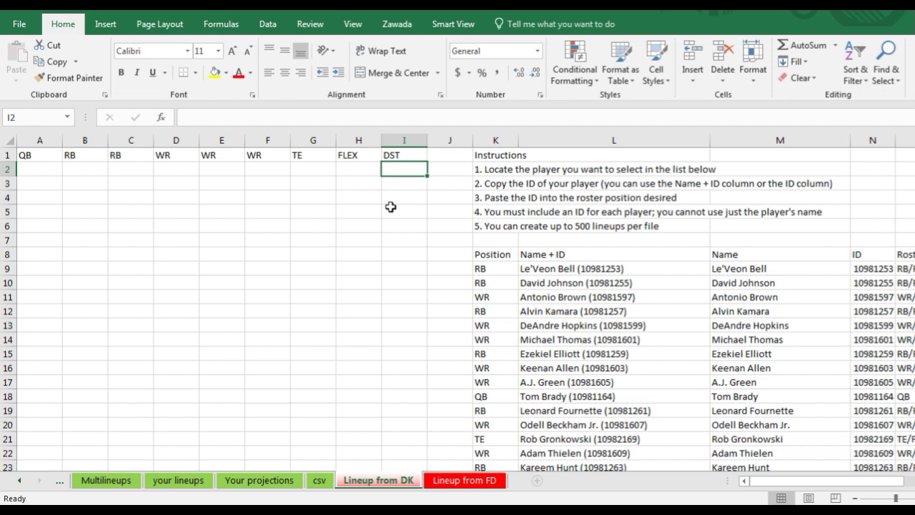
click(768, 327)
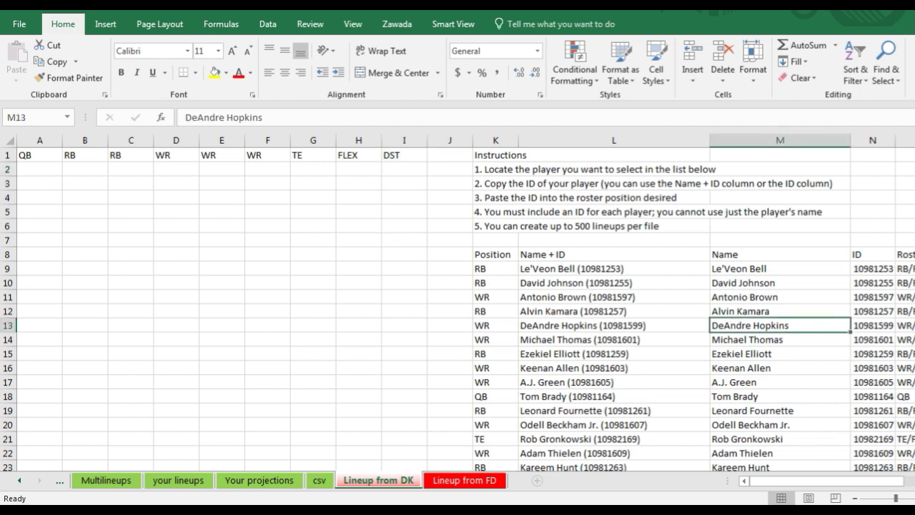
scroll(696, 401, right, 3)
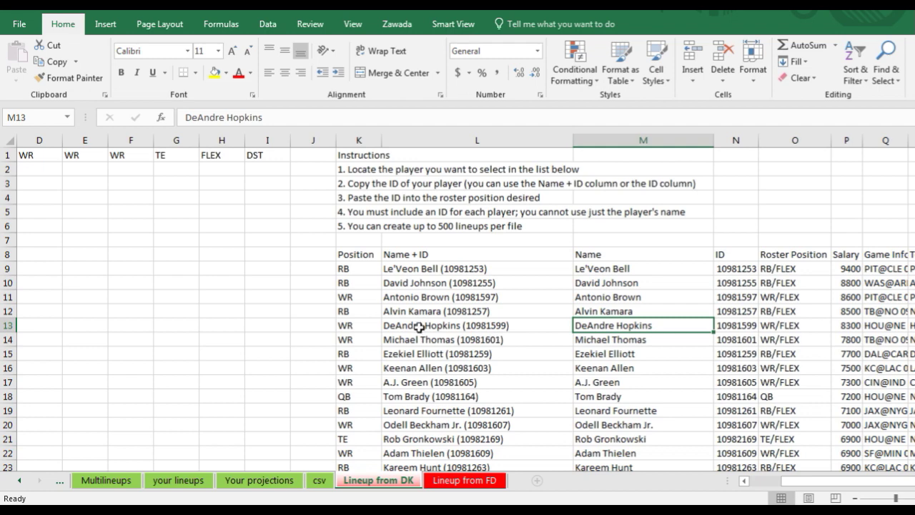
click(408, 293)
drag(414, 372, 410, 377)
click(356, 376)
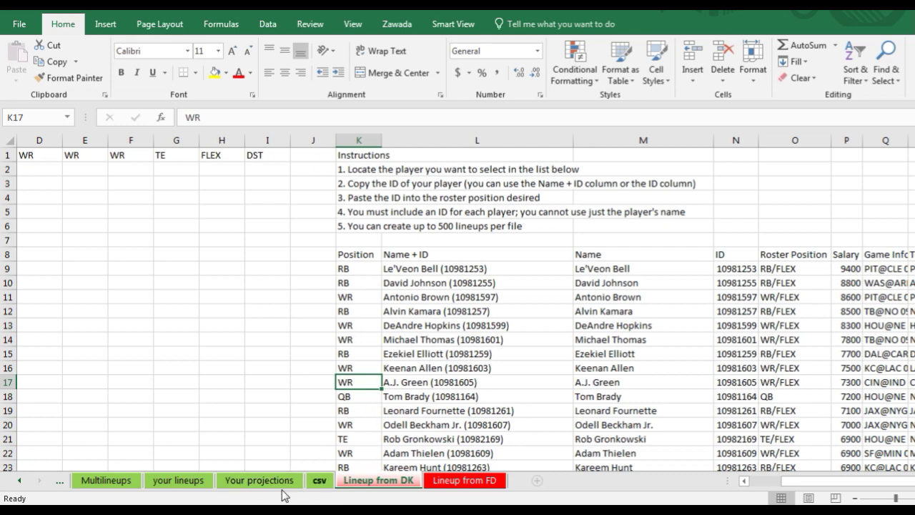
Recheck the your lineups sheet and find David Johnson's row in the Multilineups player list.
click(200, 485)
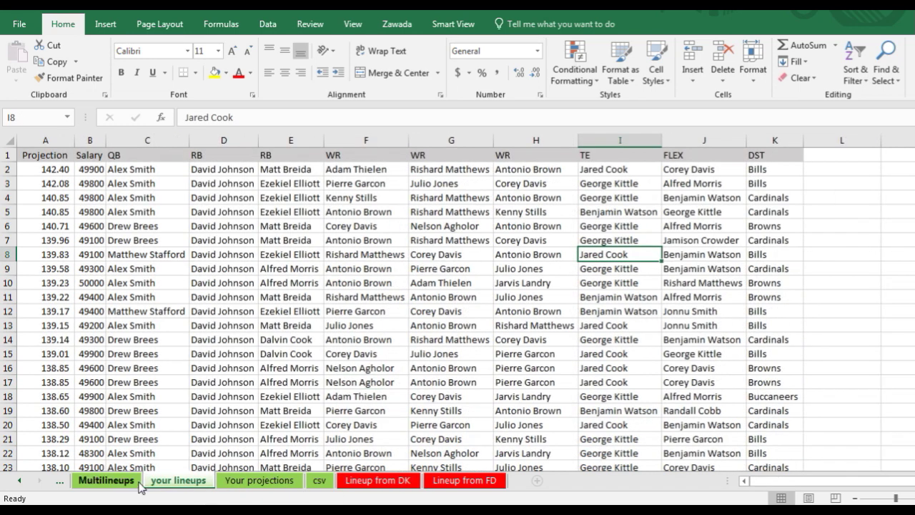
click(111, 480)
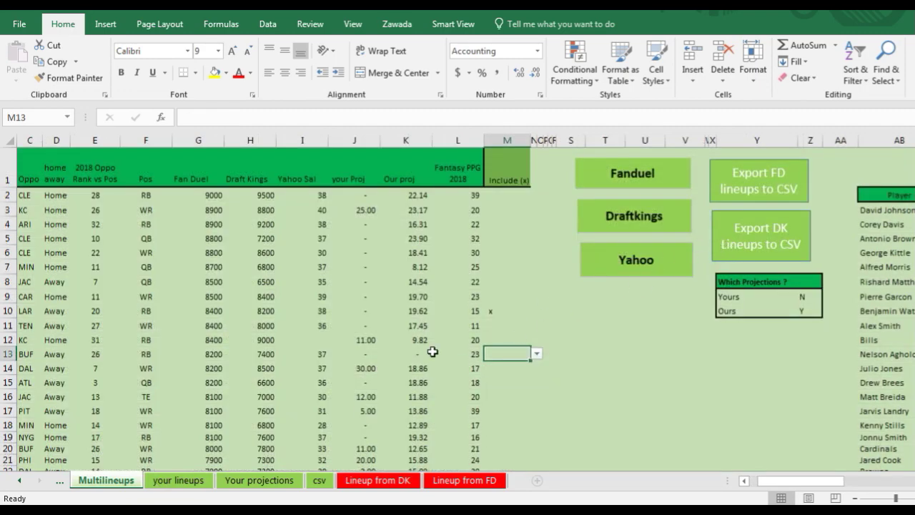
drag(804, 481, 776, 483)
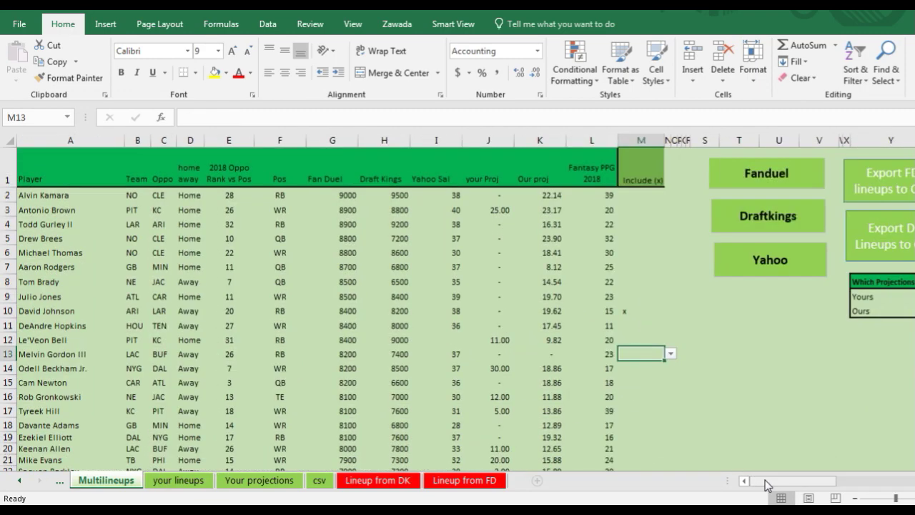
click(279, 311)
click(71, 312)
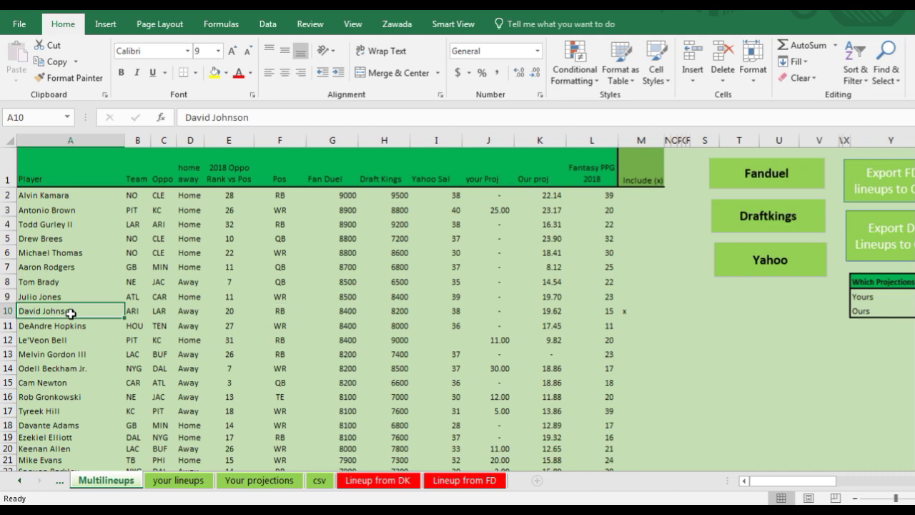